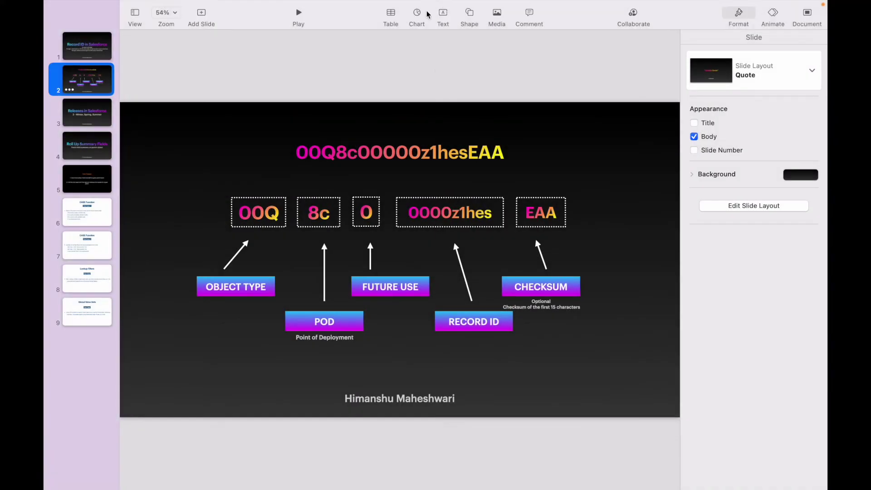
Step: Exit the Keynote record ID slideshow and switch to the Chrome space showing Salesforce home
{"action": "key", "text": "ctrl+Up"}
{"action": "left_click", "coordinate": [535, 44]}
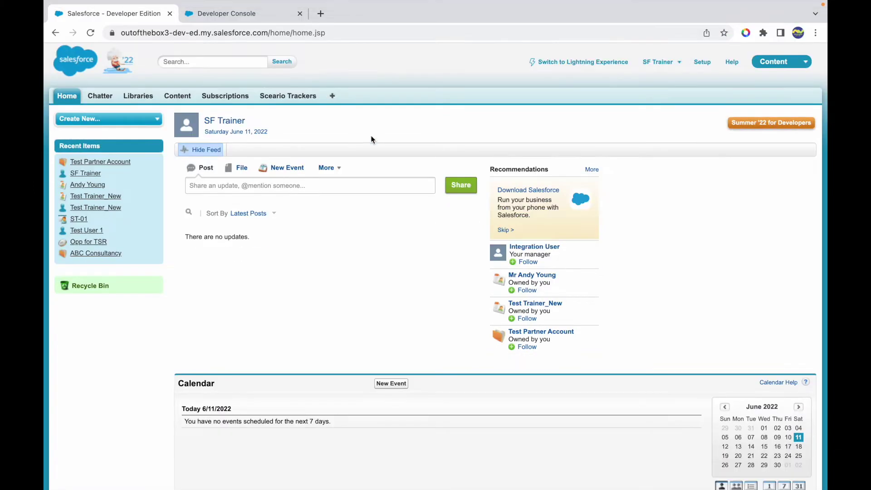
Step: Open Test Partner Account from the Accounts list and highlight its 15-character ID in the URL
{"action": "left_click", "coordinate": [332, 96]}
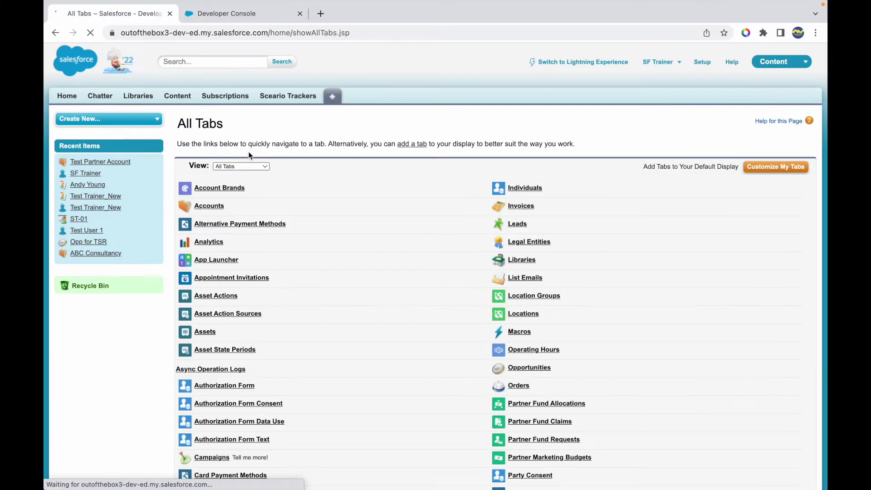
{"action": "left_click", "coordinate": [205, 208]}
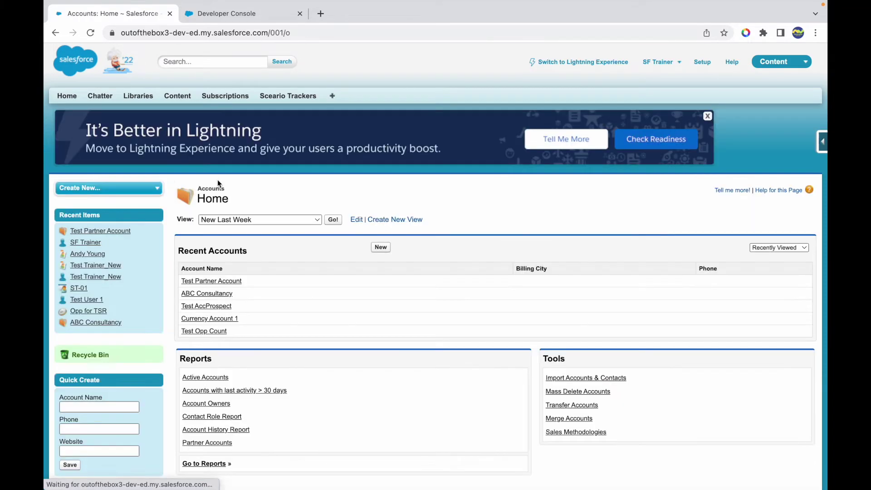
{"action": "left_click", "coordinate": [211, 281]}
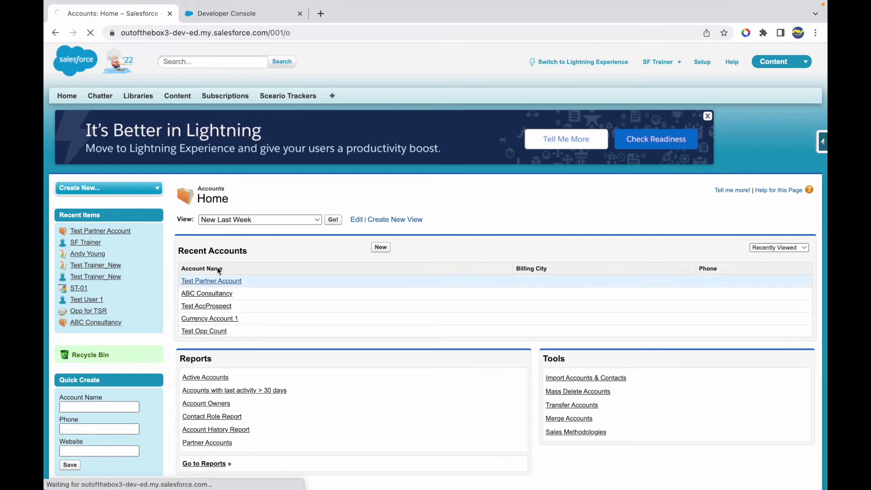
{"action": "double_click", "coordinate": [354, 32]}
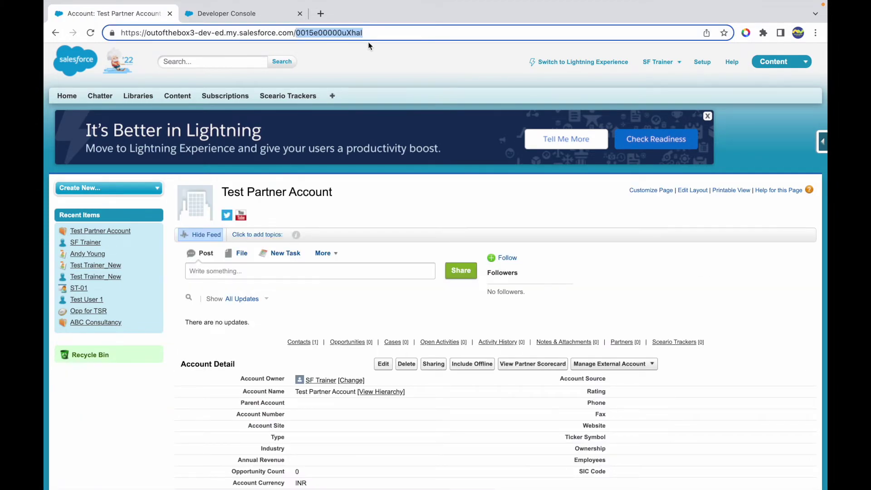
{"action": "left_click", "coordinate": [377, 36]}
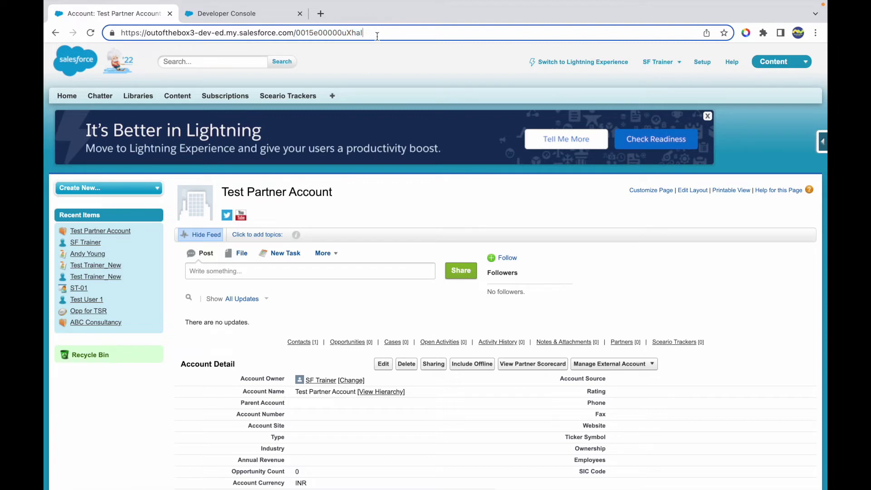
Step: In a new tab, search for a string length checker and open string-functions.com
{"action": "left_click", "coordinate": [321, 13]}
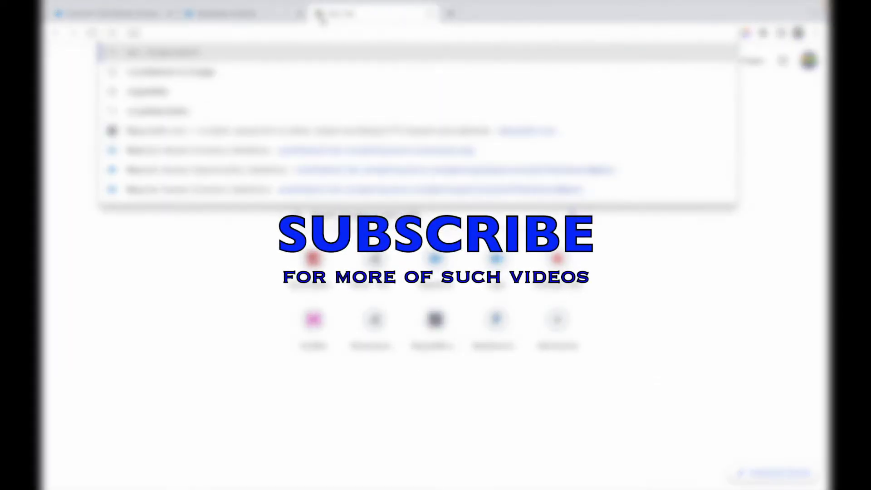
{"action": "type", "text": "workbench"}
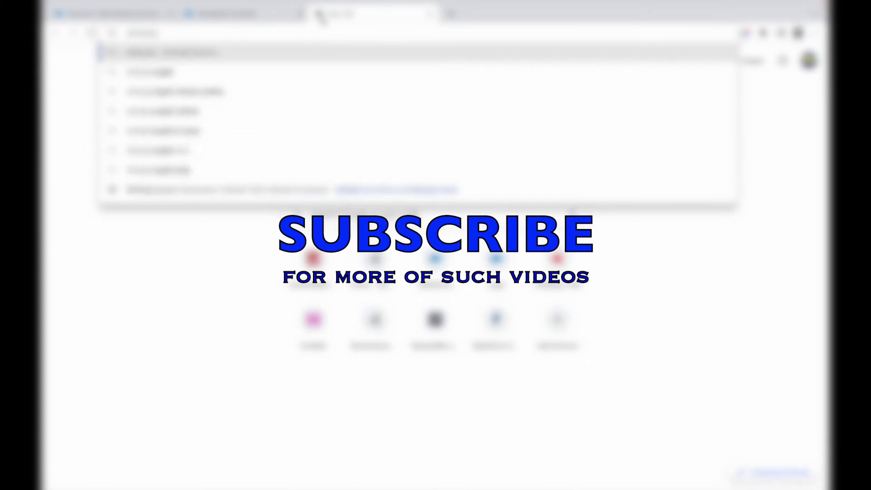
{"action": "key", "text": "Down"}
{"action": "key", "text": "Return"}
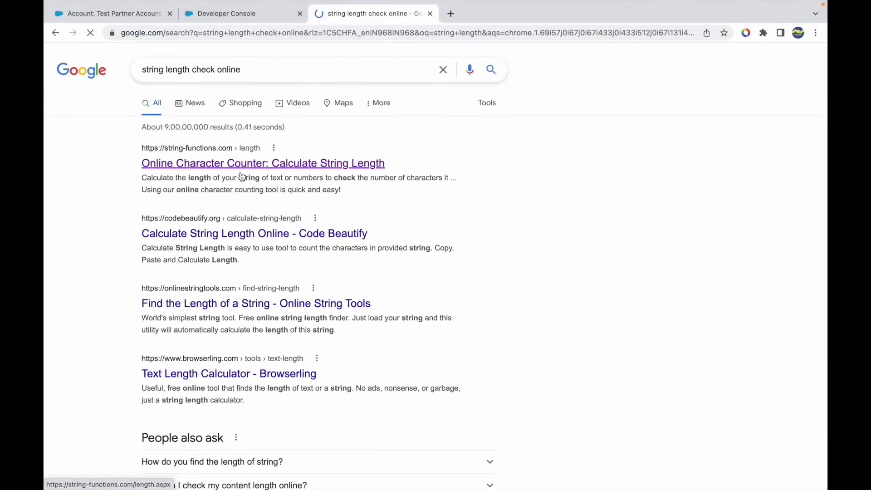
{"action": "left_click", "coordinate": [294, 163]}
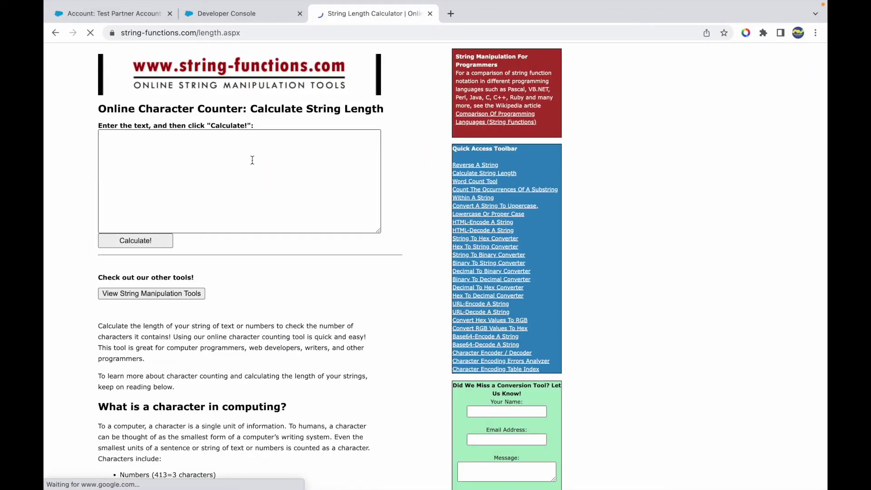
Step: Paste the record ID into the character counter and calculate its length of 15
{"action": "type", "text": "0015e00000uXhaI"}
{"action": "left_click", "coordinate": [135, 241]}
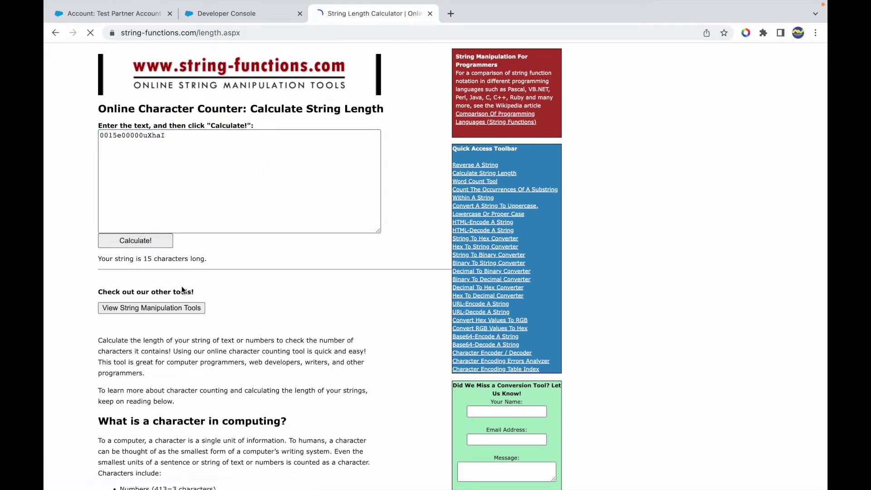
{"action": "left_click_drag", "start_coordinate": [146, 261], "coordinate": [189, 262]}
{"action": "key", "text": "super+1"}
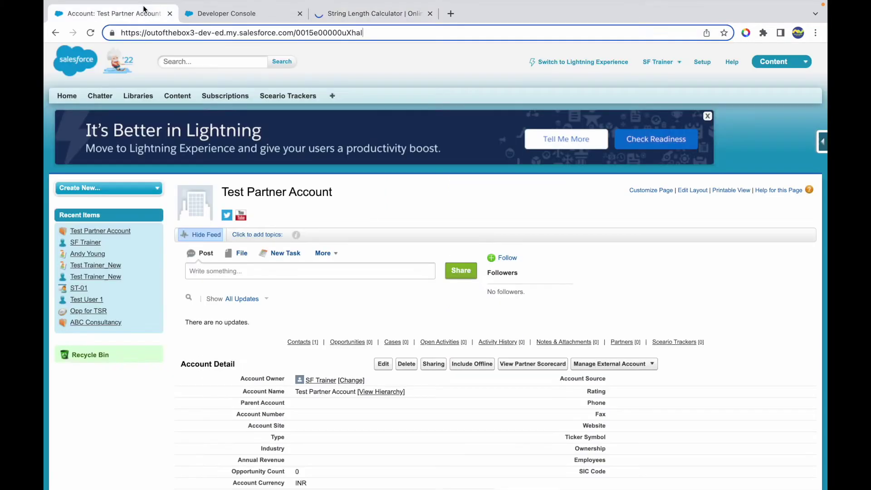
{"action": "left_click_drag", "start_coordinate": [294, 31], "coordinate": [406, 32]}
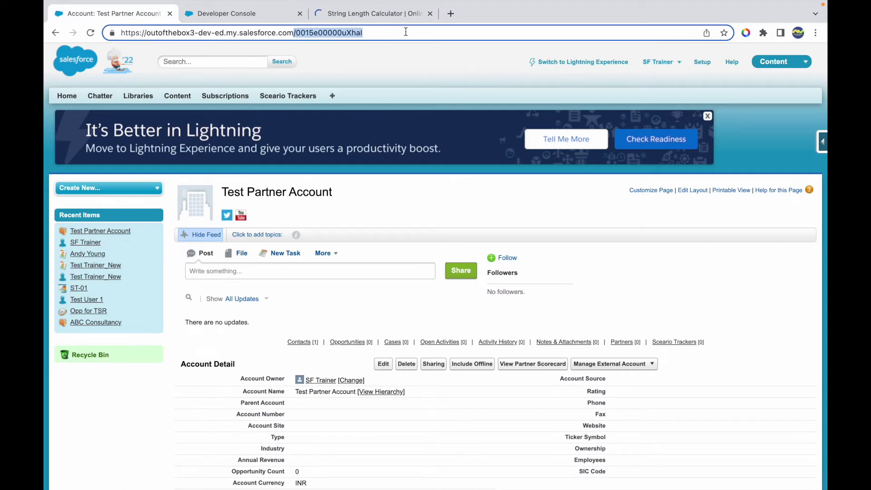
{"action": "left_click", "coordinate": [405, 32]}
{"action": "double_click", "coordinate": [331, 36]}
{"action": "left_click", "coordinate": [374, 36]}
{"action": "key", "text": "BackSpace"}
{"action": "key", "text": "BackSpace"}
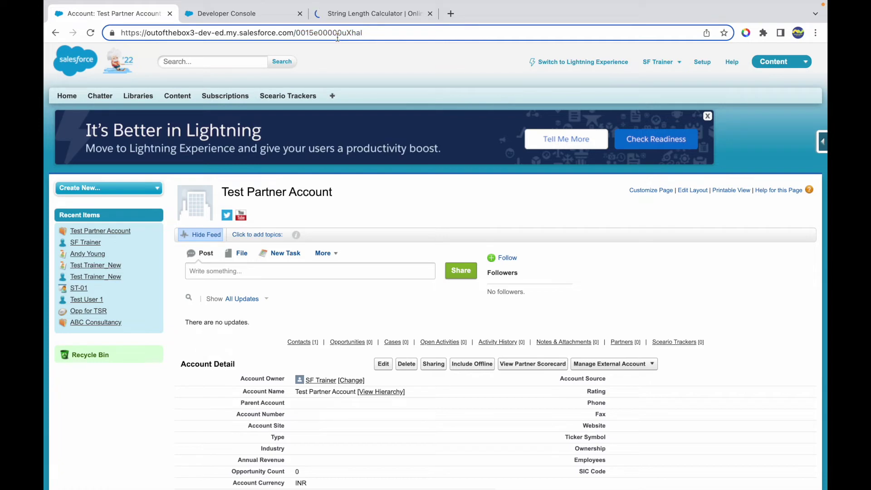
{"action": "type", "text": "l"}
{"action": "type", "text": "A"}
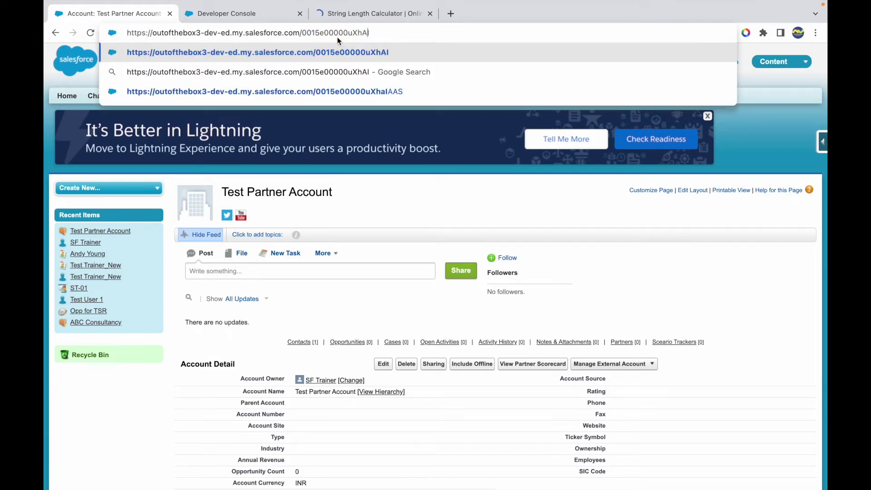
{"action": "key", "text": "Return"}
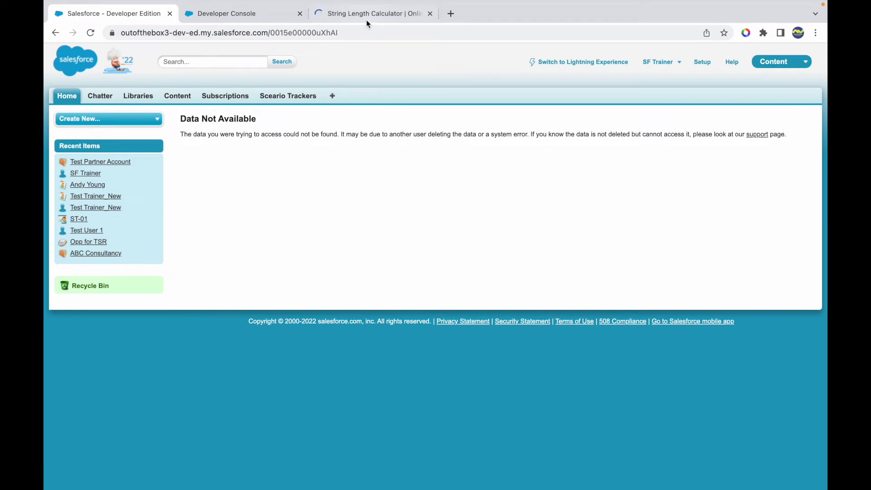
{"action": "left_click", "coordinate": [361, 33]}
{"action": "left_click", "coordinate": [360, 33]}
{"action": "key", "text": "BackSpace"}
{"action": "key", "text": "BackSpace"}
{"action": "type", "text": "al"}
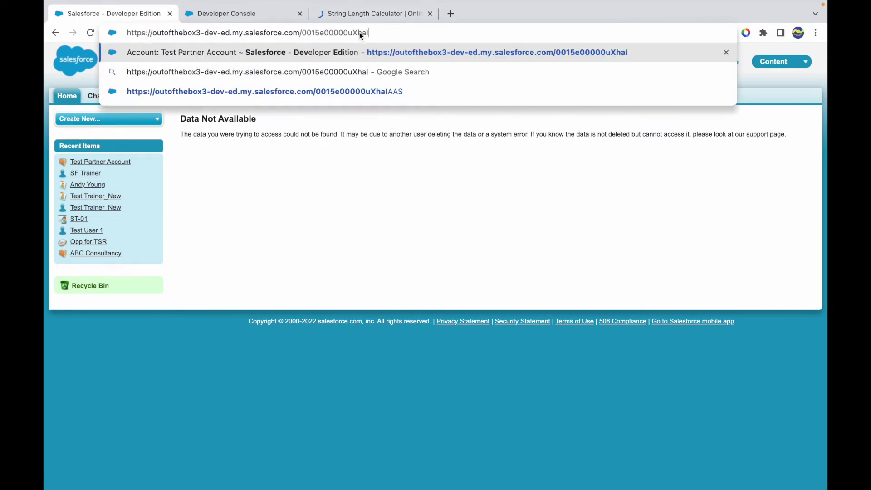
{"action": "key", "text": "Return"}
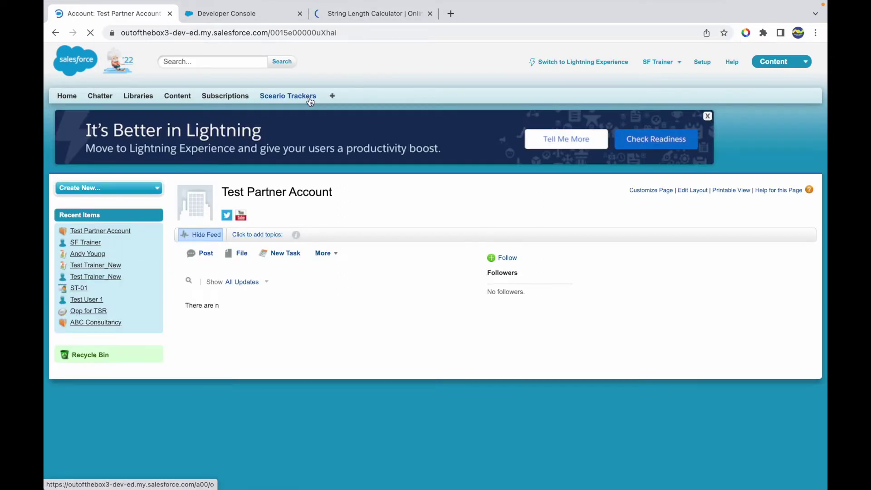
Step: Bring up the Developer Console's Query Editor panel
{"action": "left_click", "coordinate": [241, 20]}
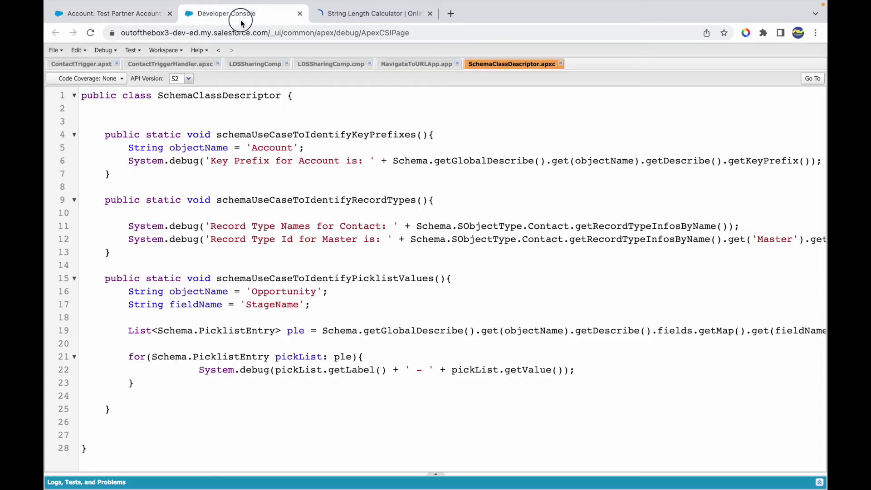
{"action": "left_click", "coordinate": [113, 13]}
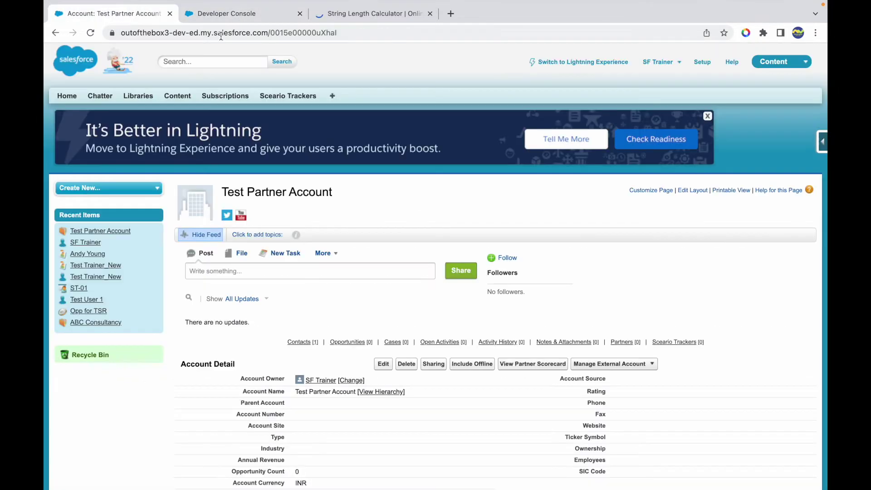
{"action": "left_click", "coordinate": [238, 15]}
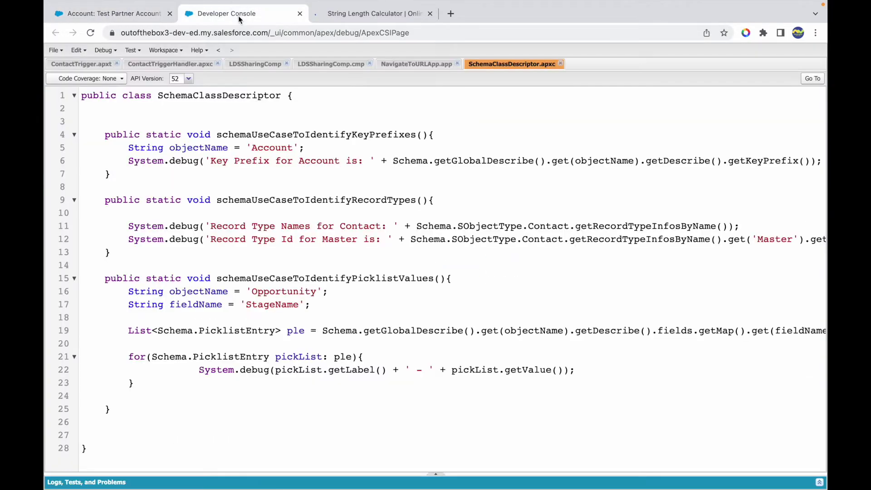
{"action": "left_click", "coordinate": [183, 483]}
{"action": "left_click", "coordinate": [180, 411]}
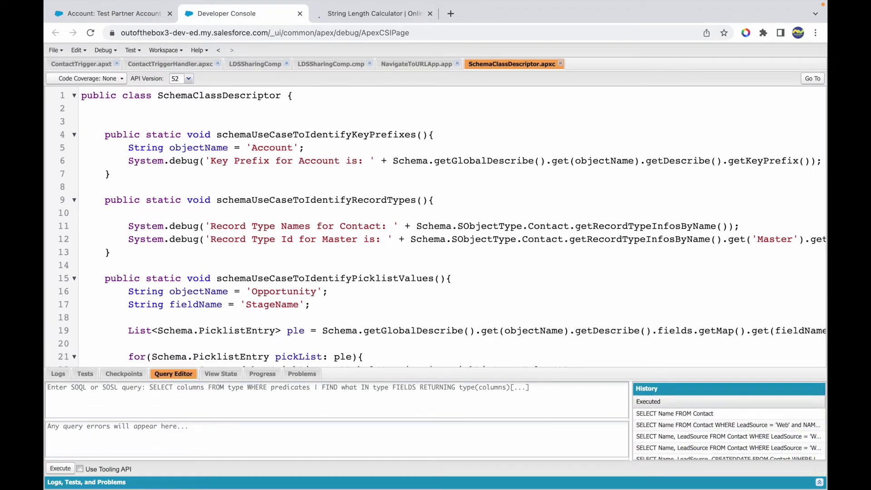
Step: Execute the SOQL query Select id from account where name like 'Test Partner%'
{"action": "type", "text": "Select id from "}
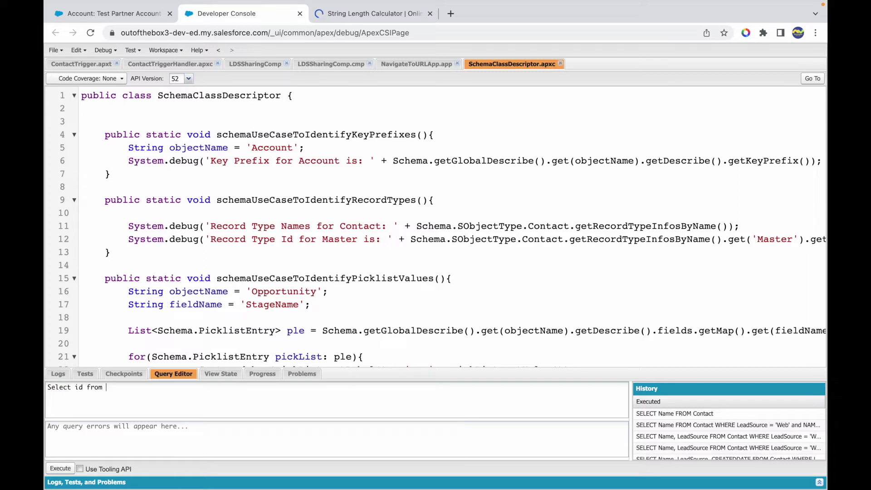
{"action": "type", "text": "account where name like "}
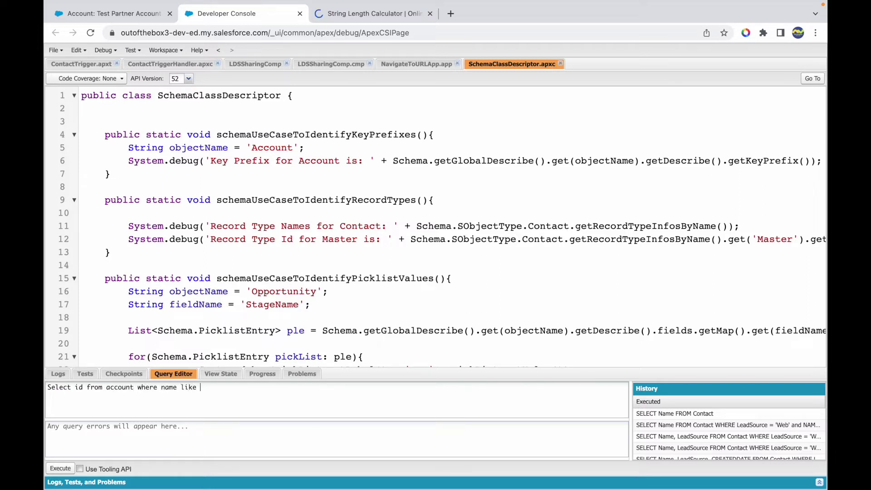
{"action": "type", "text": "''%"}
{"action": "key", "text": "Left"}
{"action": "type", "text": "Test partner"}
{"action": "left_click", "coordinate": [228, 387]}
{"action": "type", "text": "P"}
{"action": "key", "text": "Left"}
{"action": "key", "text": "BackSpace"}
{"action": "left_click", "coordinate": [63, 469]}
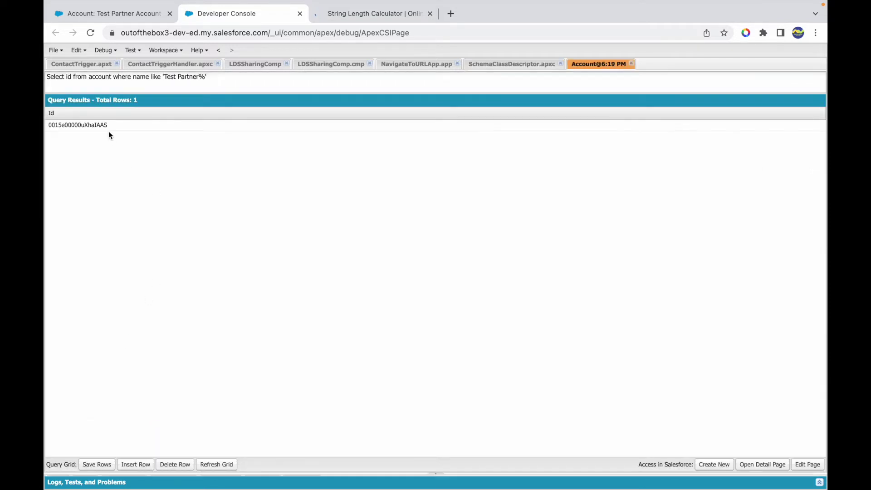
Step: Copy the ID 0015e00000uXhaIAAS and paste it on a new line below the 15-digit ID
{"action": "double_click", "coordinate": [104, 125]}
{"action": "key", "text": "ctrl+c"}
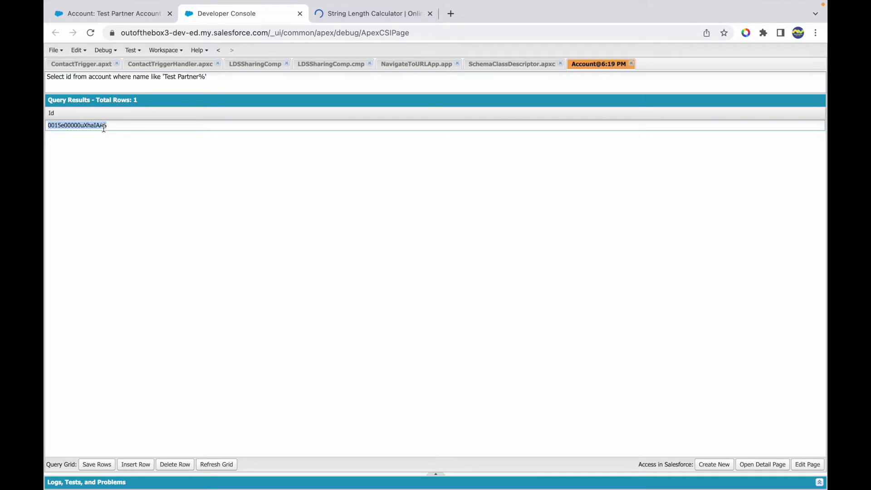
{"action": "left_click", "coordinate": [354, 12]}
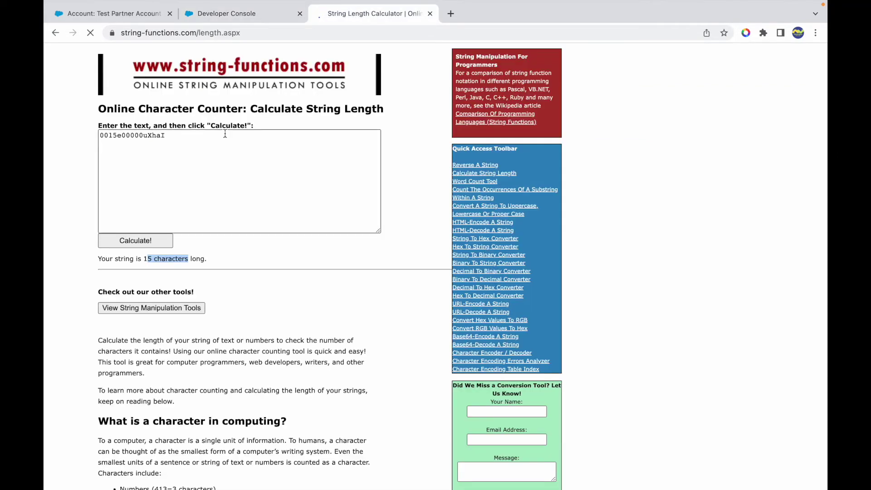
{"action": "left_click", "coordinate": [196, 135]}
{"action": "key", "text": "Return"}
{"action": "key", "text": "ctrl+v"}
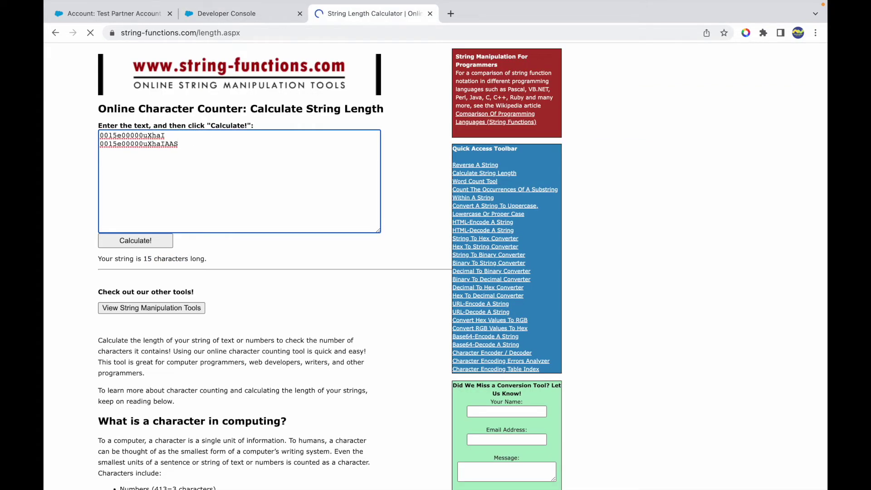
{"action": "key", "text": "shift+Left"}
{"action": "key", "text": "shift+Left"}
{"action": "key", "text": "shift+Left"}
{"action": "key", "text": "shift+Home"}
{"action": "key", "text": "ctrl+c"}
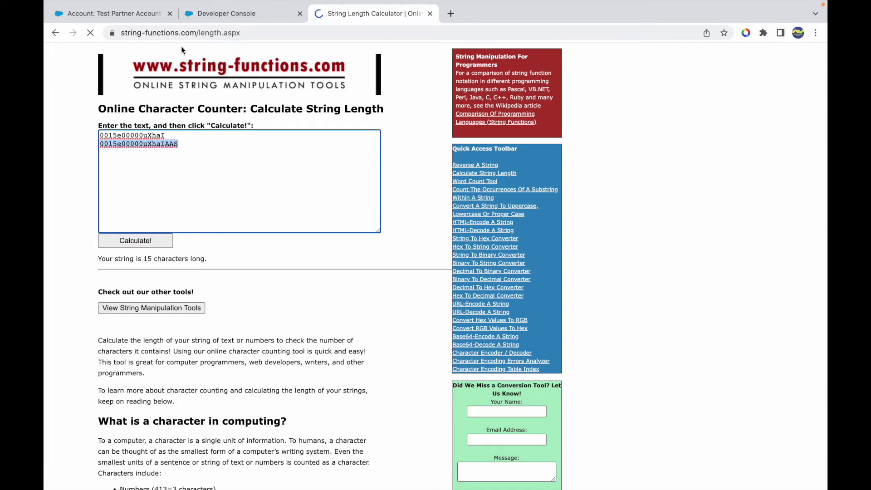
{"action": "left_click", "coordinate": [136, 14]}
Step: Replace the URL's 15-digit ID with 0015e00000uXhaIAAS and load the record
{"action": "left_click", "coordinate": [339, 33]}
{"action": "double_click", "coordinate": [340, 33]}
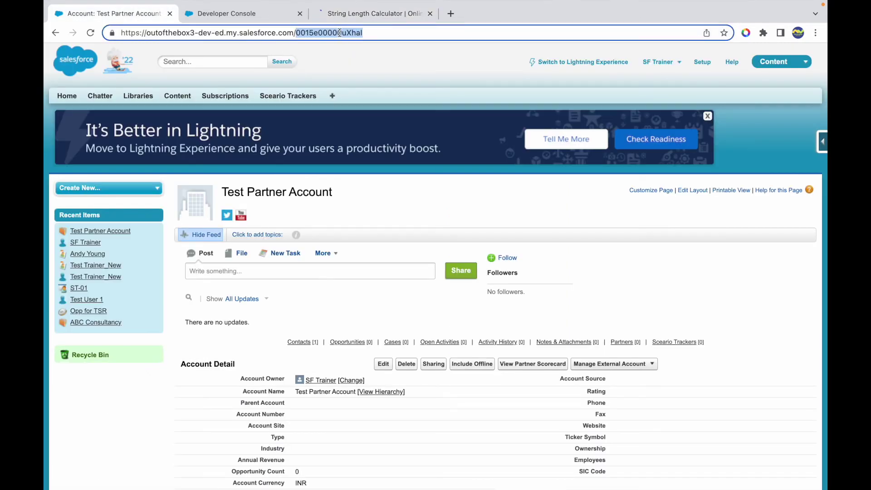
{"action": "key", "text": "ctrl+v"}
{"action": "key", "text": "Return"}
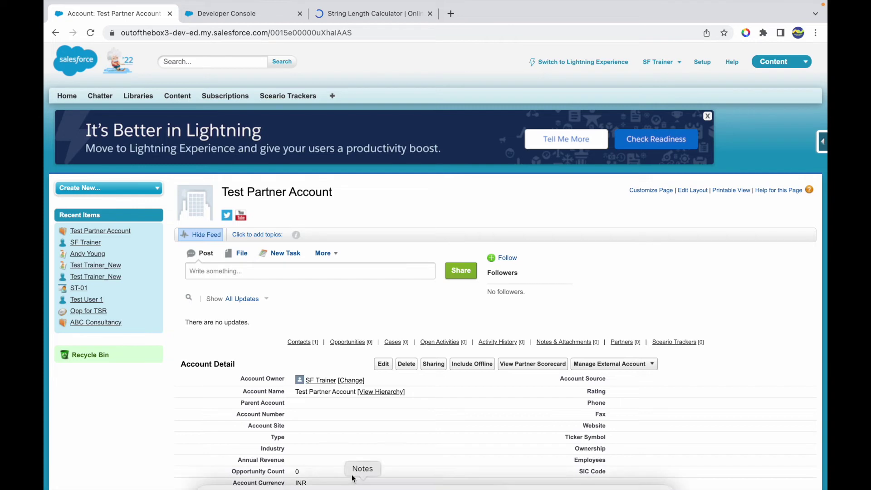
Step: Highlight the account name and 18-digit URL ID as the same record, then switch to Keynote
{"action": "left_click_drag", "start_coordinate": [299, 393], "coordinate": [350, 392]}
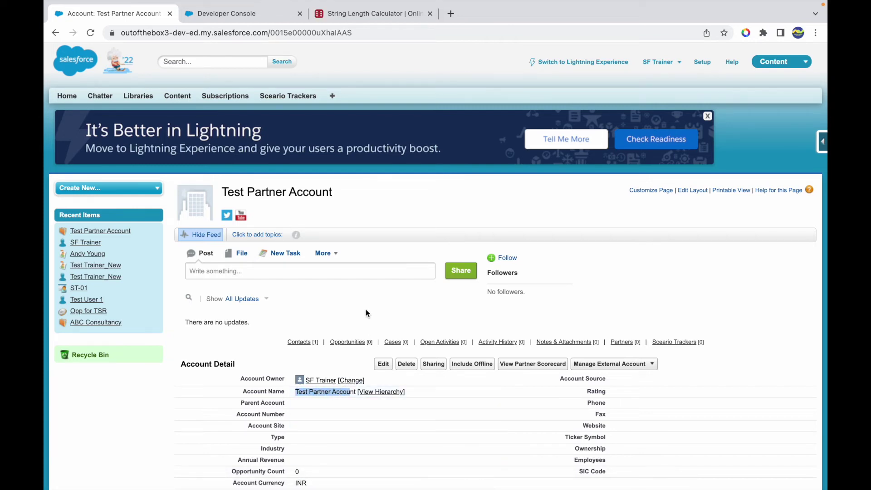
{"action": "left_click_drag", "start_coordinate": [355, 33], "coordinate": [271, 34]}
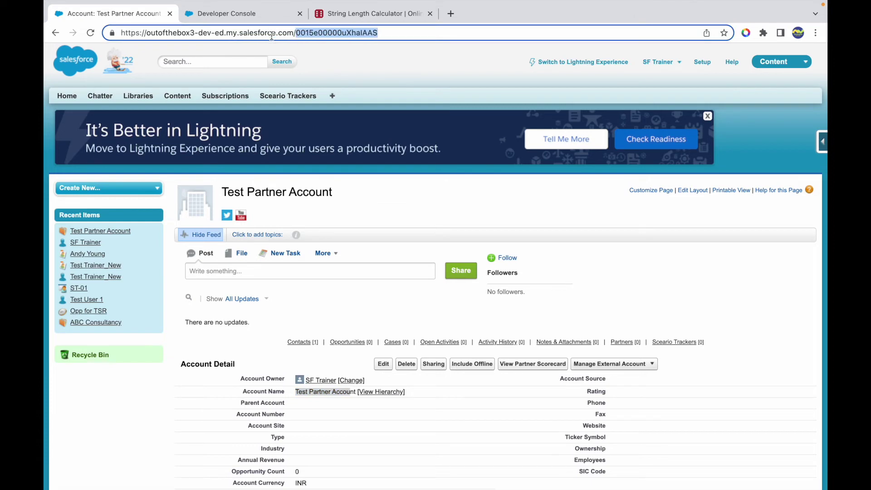
{"action": "left_click", "coordinate": [378, 37]}
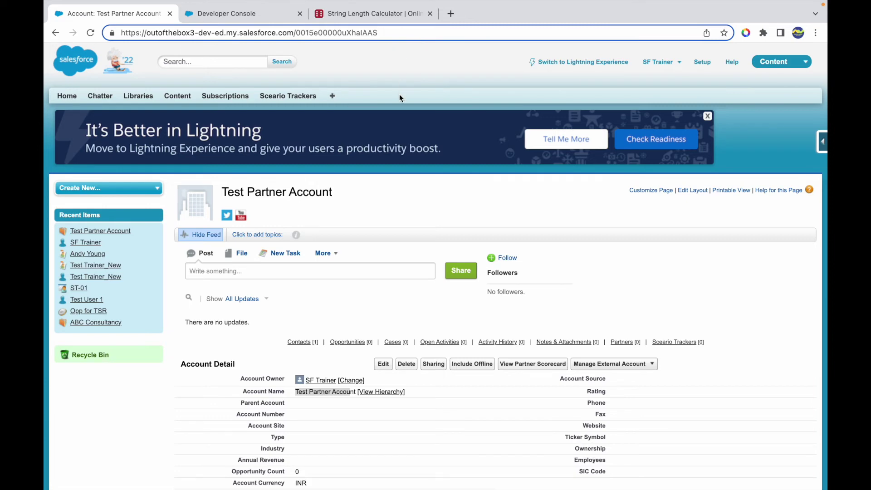
{"action": "key", "text": "ctrl+Up"}
{"action": "left_click", "coordinate": [420, 51]}
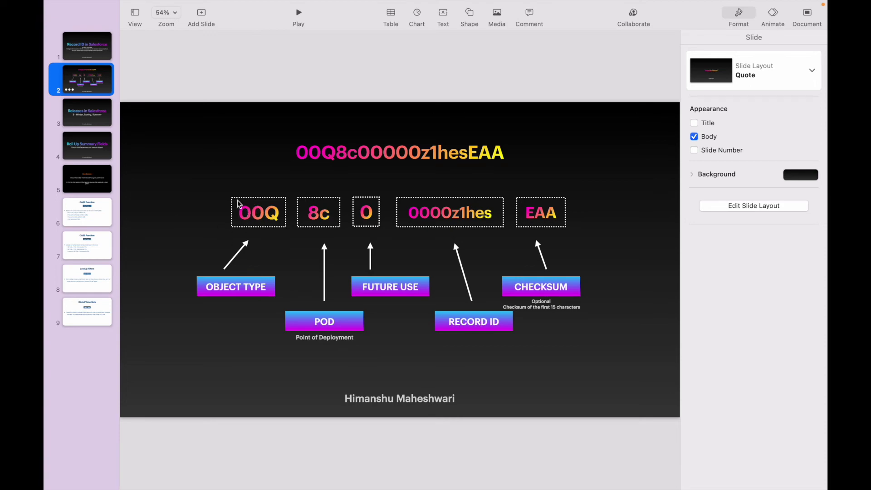
Step: Leave the ID breakdown slide by bringing up Mission Control
{"action": "key", "text": "ctrl+Up"}
Step: From All Tabs, open Orders, Opportunities and Leads each in a new browser tab
{"action": "left_click", "coordinate": [512, 49]}
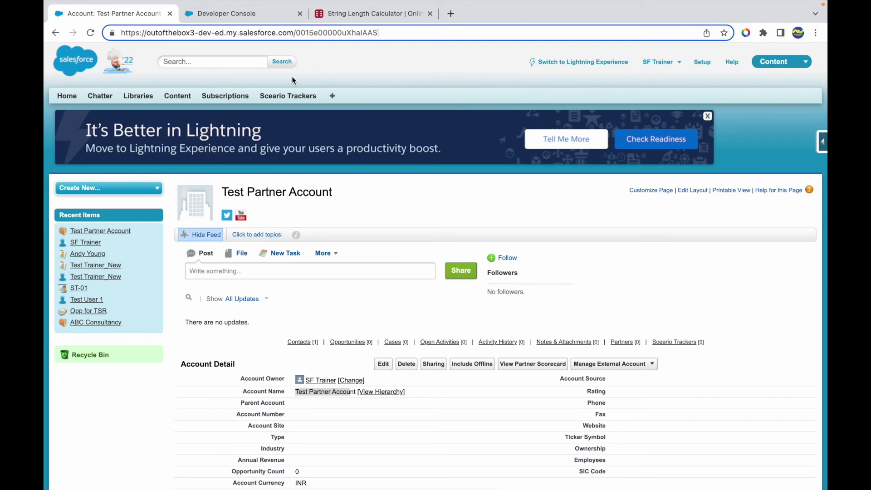
{"action": "left_click", "coordinate": [301, 32]}
{"action": "left_click", "coordinate": [331, 96]}
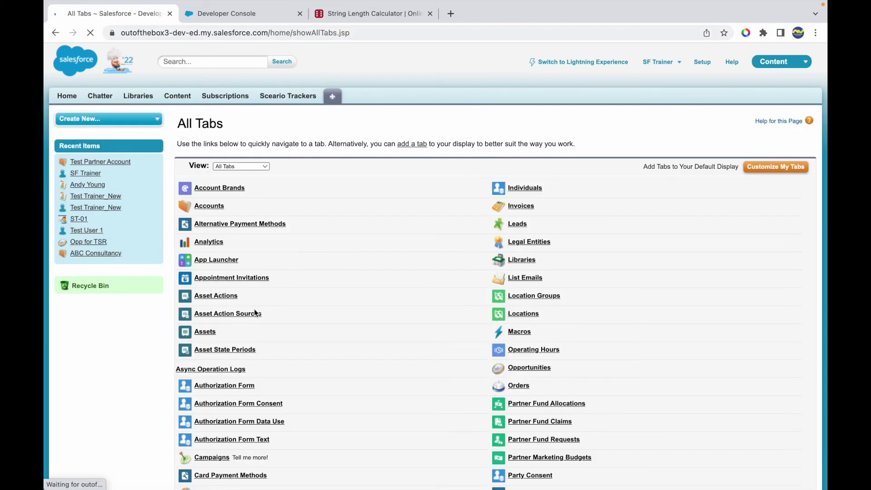
{"action": "scroll", "coordinate": [519, 350], "scroll_direction": "down", "scroll_amount": 2}
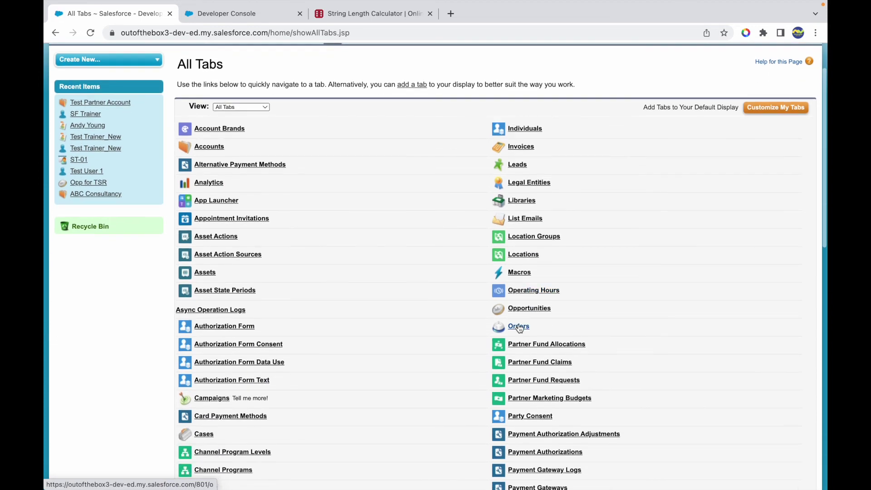
{"action": "left_click", "coordinate": [519, 327], "text": "super"}
{"action": "left_click", "coordinate": [522, 309], "text": "super"}
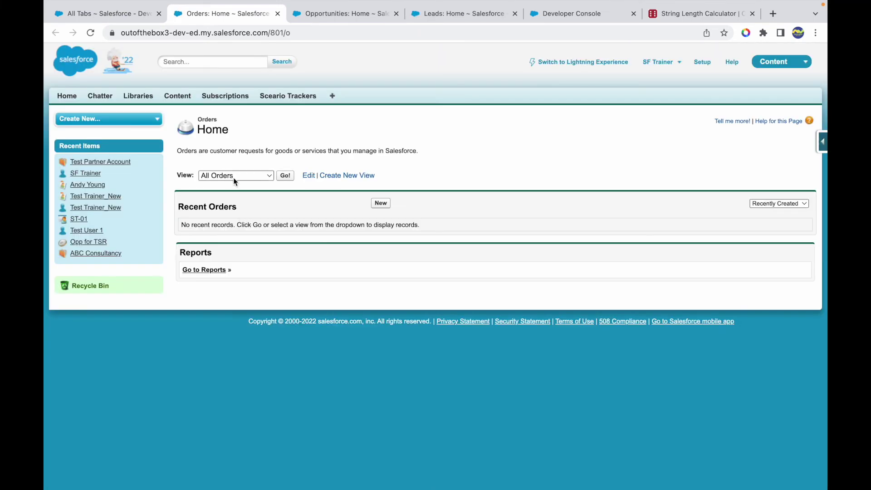
Step: View the Opp for TSR opportunity's 006 ID, then open a recent lead with an 00Q ID
{"action": "left_click", "coordinate": [232, 176]}
{"action": "left_click", "coordinate": [330, 13]}
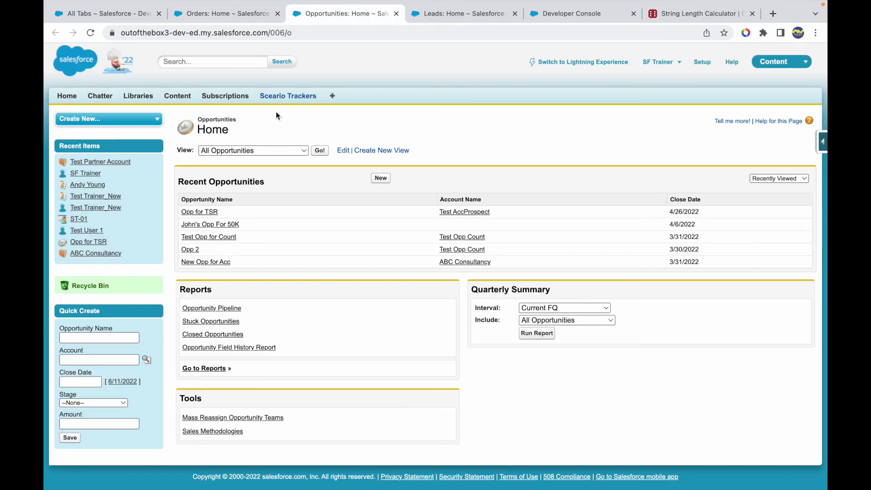
{"action": "left_click", "coordinate": [196, 212]}
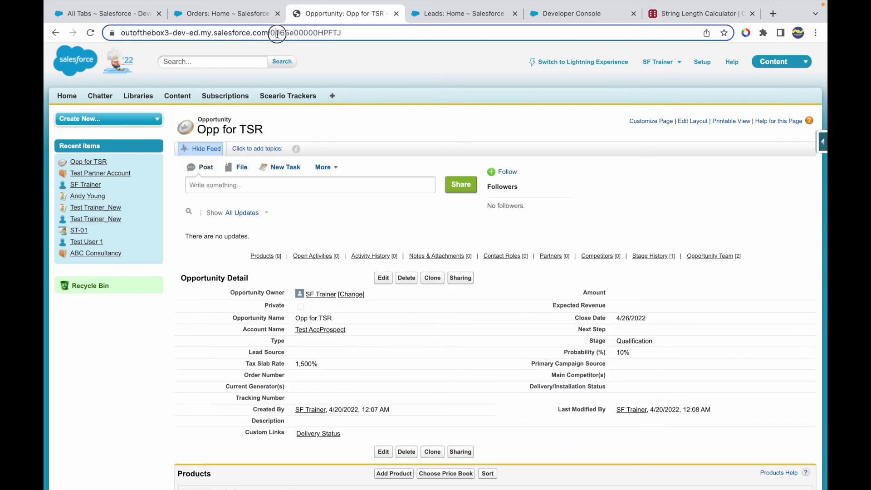
{"action": "left_click", "coordinate": [273, 35]}
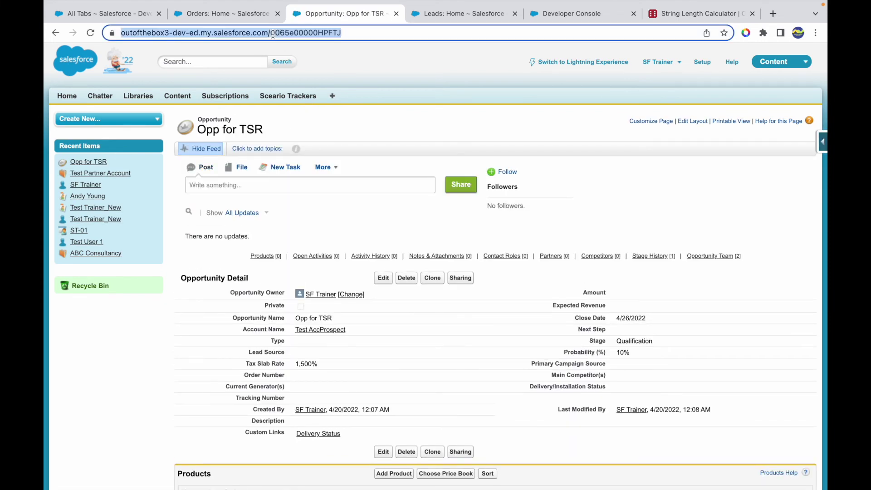
{"action": "left_click", "coordinate": [434, 15]}
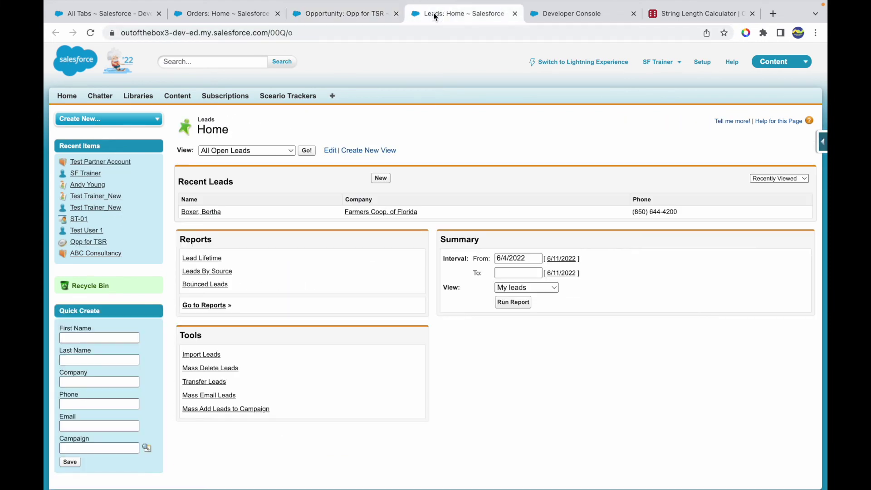
{"action": "left_click", "coordinate": [201, 212]}
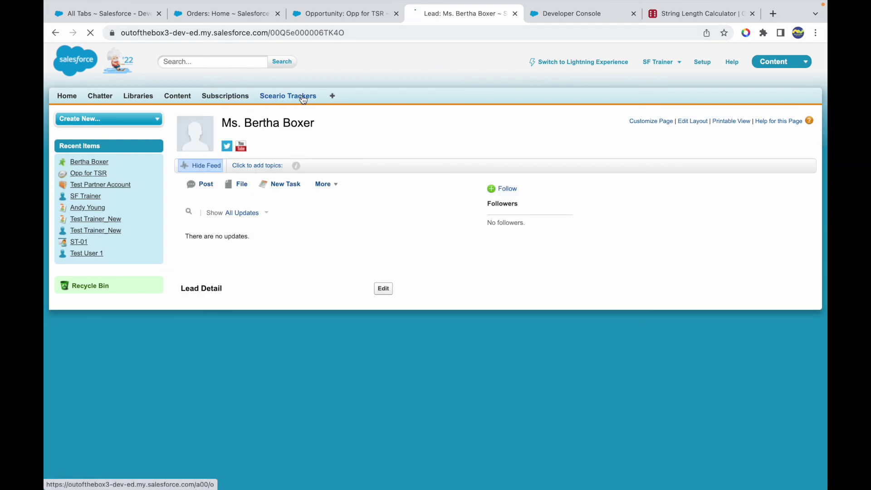
Step: Open the ST-01 Sceario Tracker record and highlight its custom ID a005e0000036QqV in the URL
{"action": "left_click", "coordinate": [287, 97]}
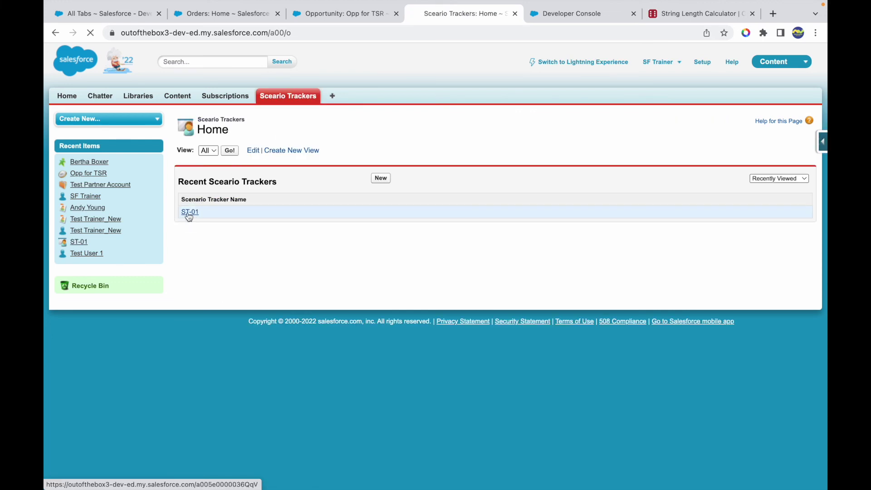
{"action": "left_click", "coordinate": [274, 33]}
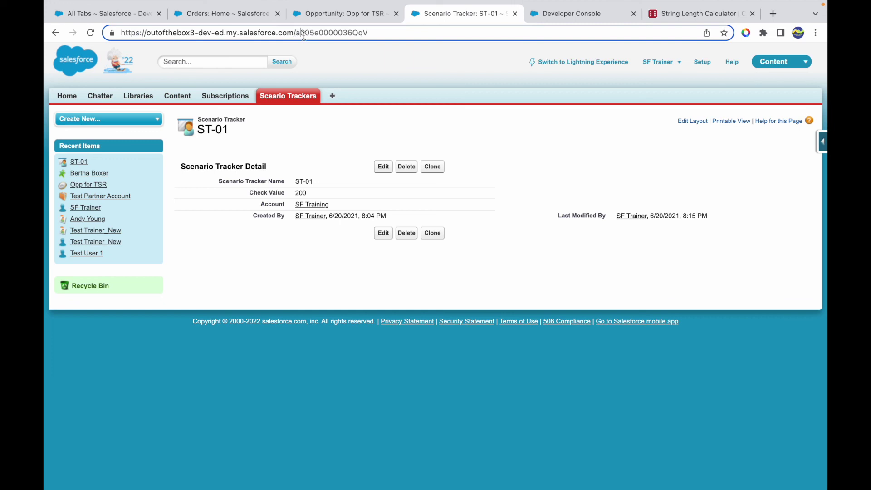
{"action": "left_click", "coordinate": [319, 135]}
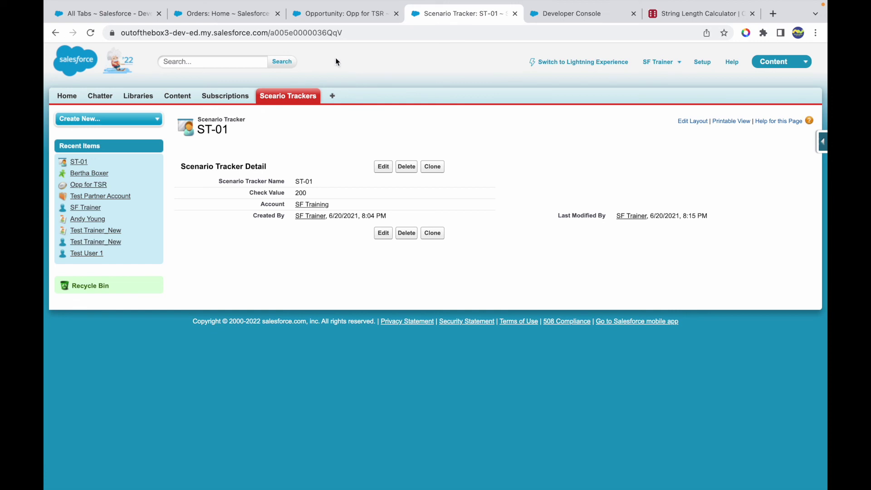
{"action": "left_click", "coordinate": [321, 33]}
{"action": "left_click", "coordinate": [381, 33]}
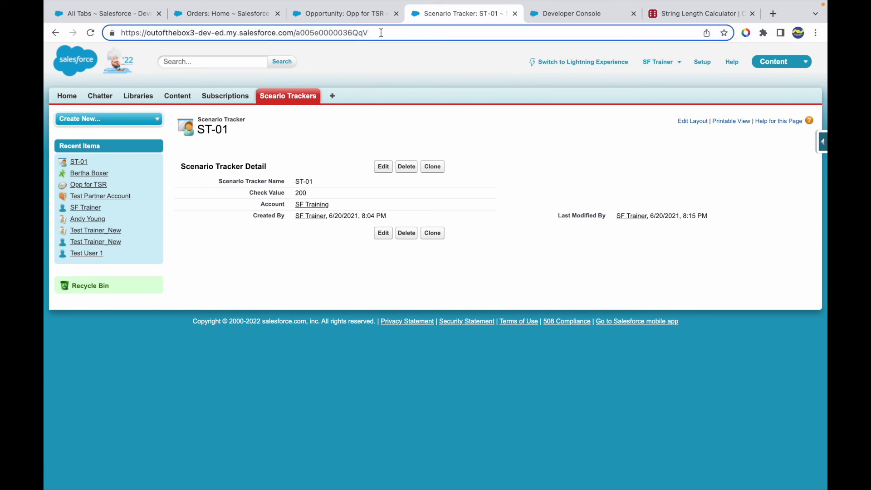
{"action": "double_click", "coordinate": [351, 32]}
{"action": "left_click", "coordinate": [394, 33]}
Step: Switch to Keynote and select the 'Record ID in Salesforce' title slide
{"action": "key", "text": "ctrl+Up"}
{"action": "left_click", "coordinate": [431, 41]}
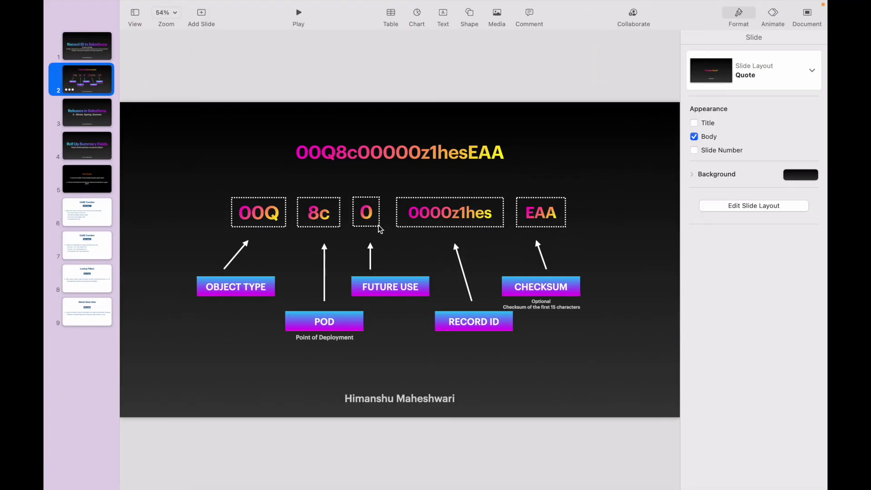
{"action": "left_click", "coordinate": [92, 56]}
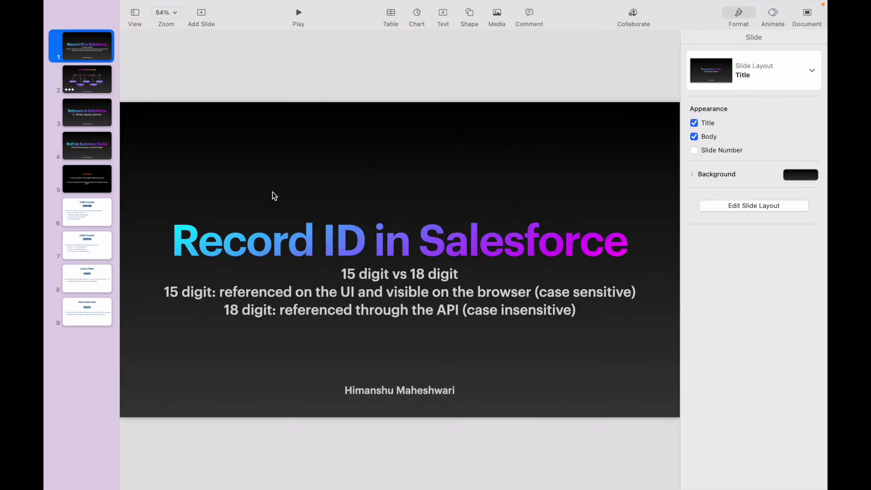